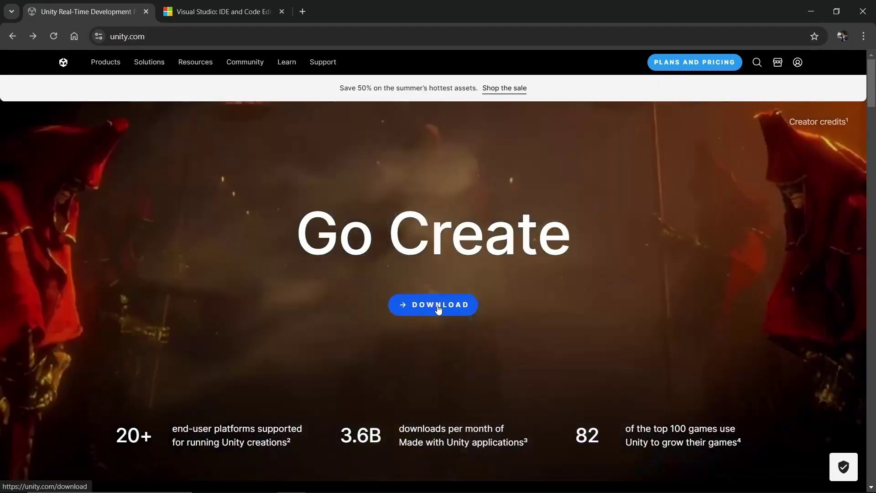
# Step: Download the Unity Hub installer from unity.com and the Visual Studio Community 2022 installer from the Visual Studio website
pyautogui.click(438, 305)
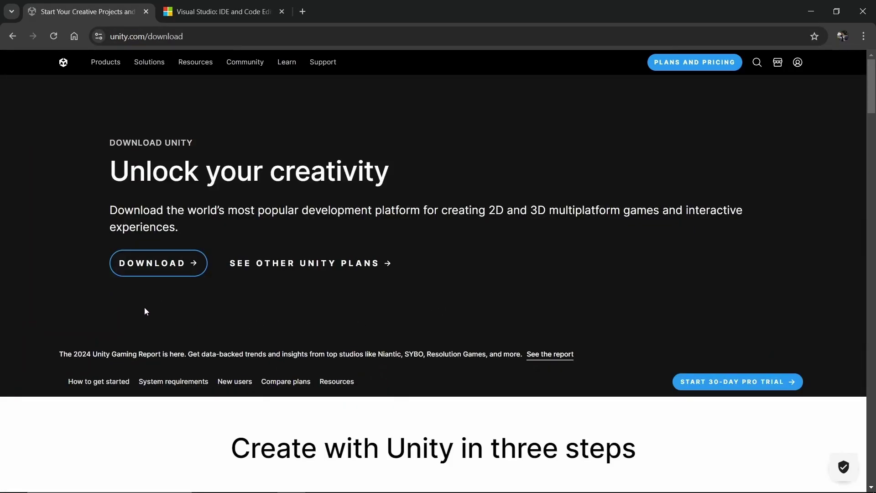
pyautogui.click(160, 269)
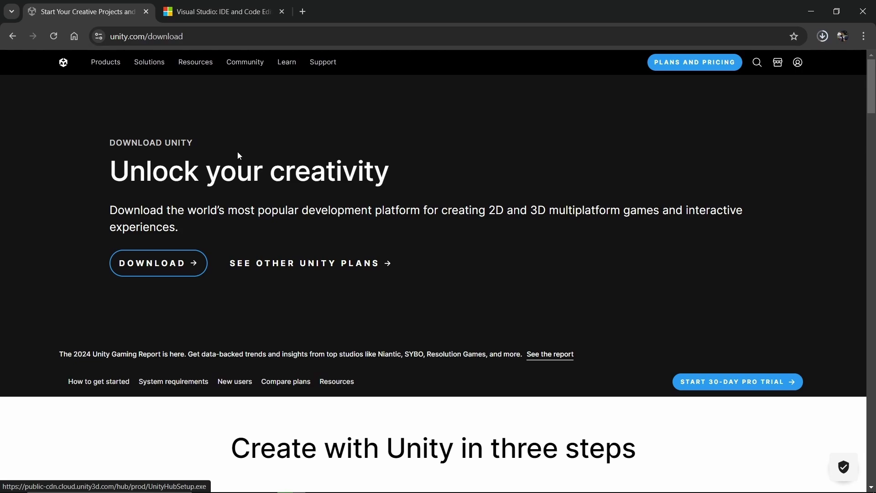
pyautogui.click(221, 11)
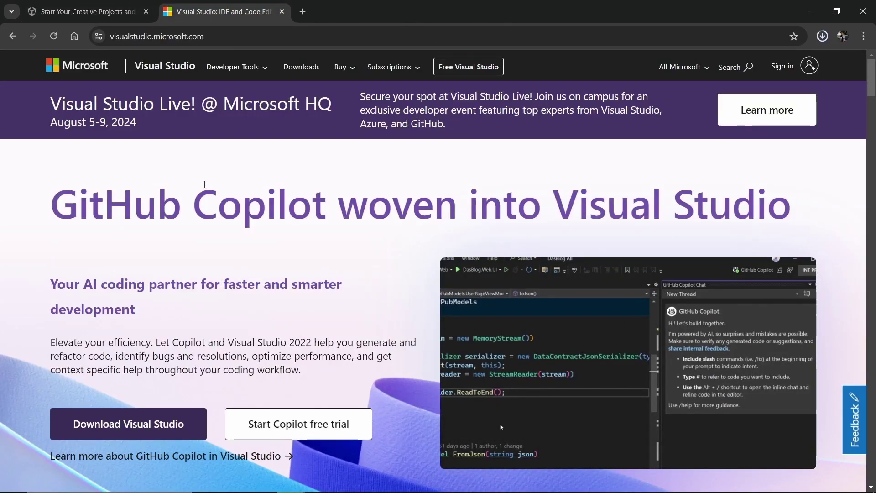
pyautogui.click(141, 422)
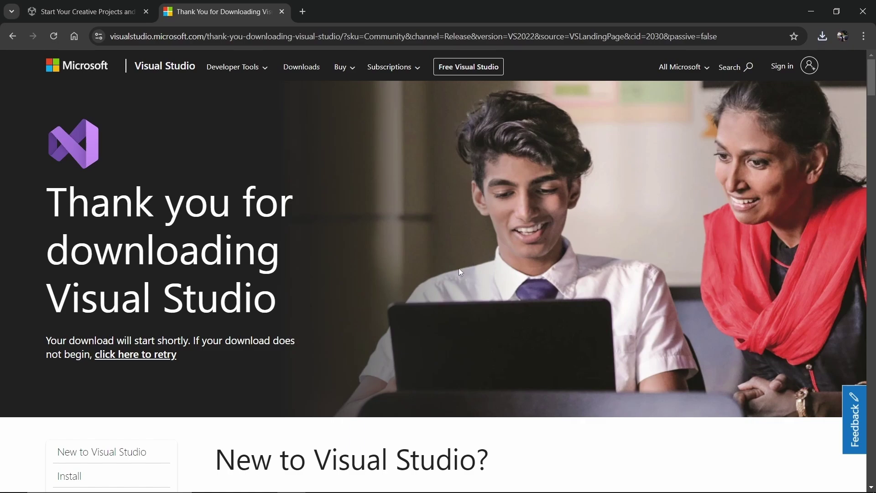
# Step: Run UnityHubSetup.exe from the Downloads folder, install Unity Hub in C:\Program Files\Unity Hub, and finish setup with Run Unity Hub enabled
pyautogui.click(263, 481)
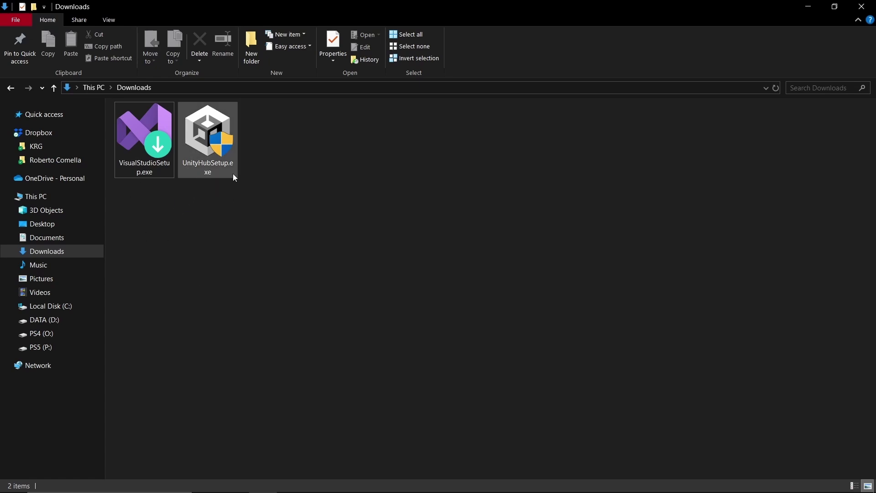
pyautogui.click(207, 132)
pyautogui.doubleClick(206, 133)
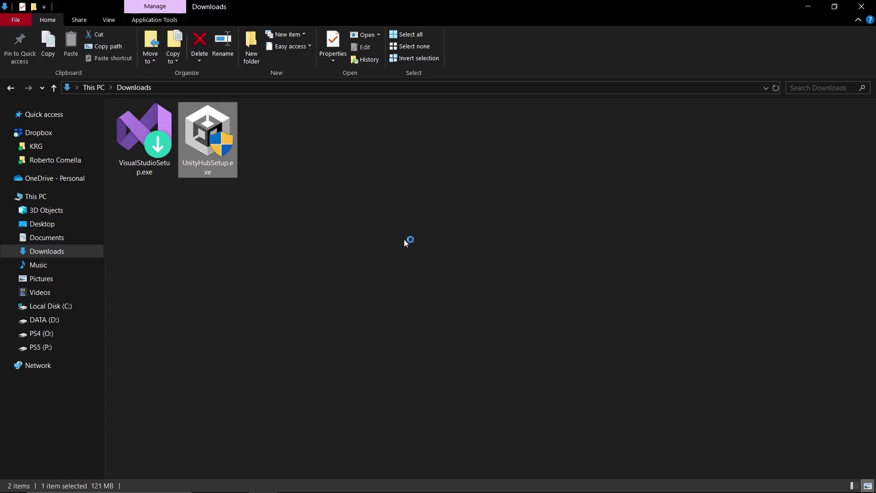
pyautogui.click(501, 343)
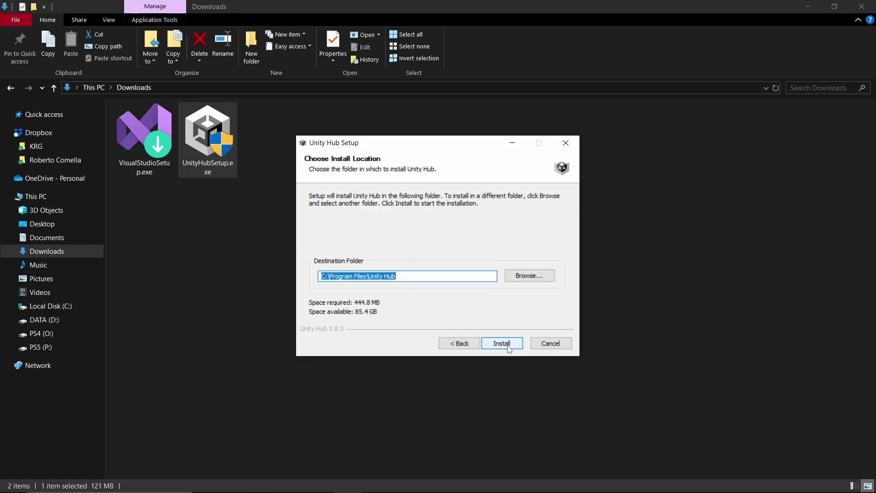
pyautogui.click(509, 348)
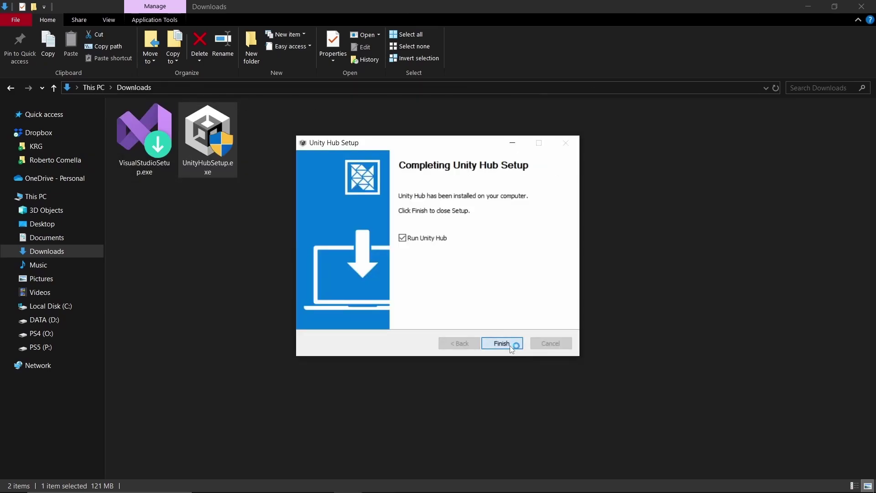
pyautogui.click(506, 346)
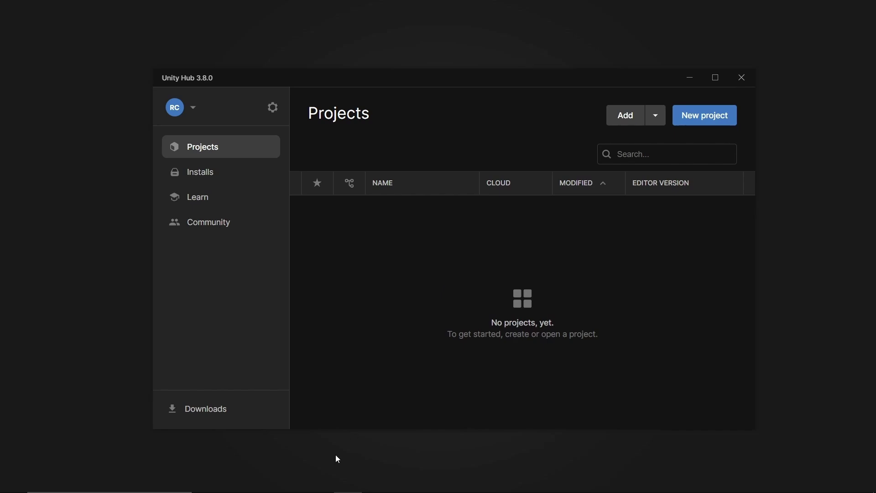
# Step: Minimize Unity Hub, run VisualStudioSetup.exe from the Downloads folder, and accept the installer's licence terms to continue
pyautogui.click(690, 77)
pyautogui.click(262, 481)
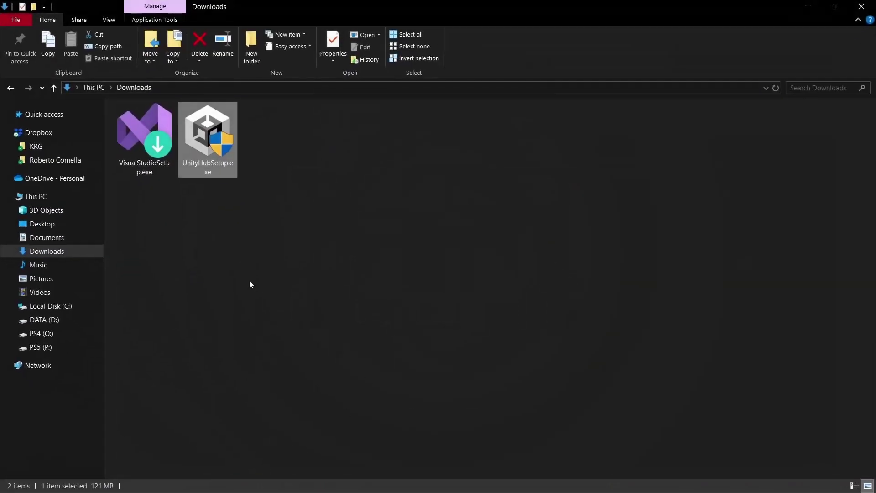
pyautogui.doubleClick(144, 118)
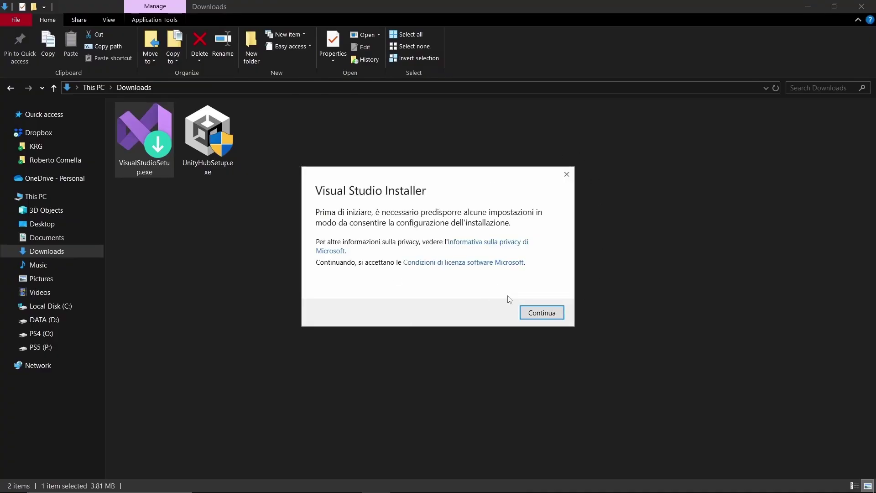
pyautogui.click(524, 313)
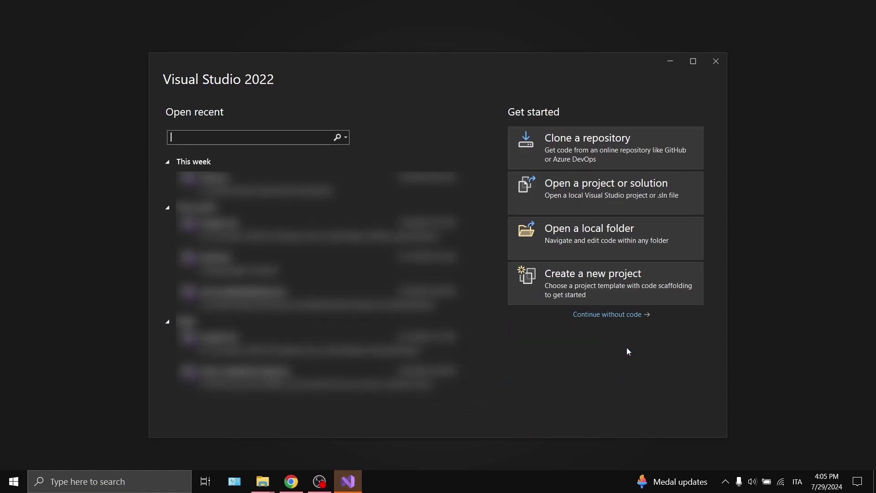
# Step: Open Visual Studio without code, check the Unity game development workload in the Visual Studio Installer, and close the installer
pyautogui.click(619, 315)
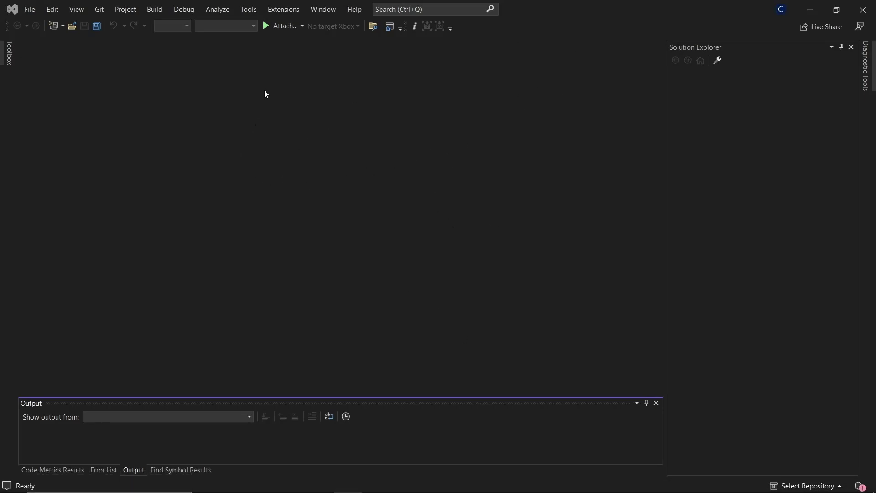
pyautogui.click(250, 10)
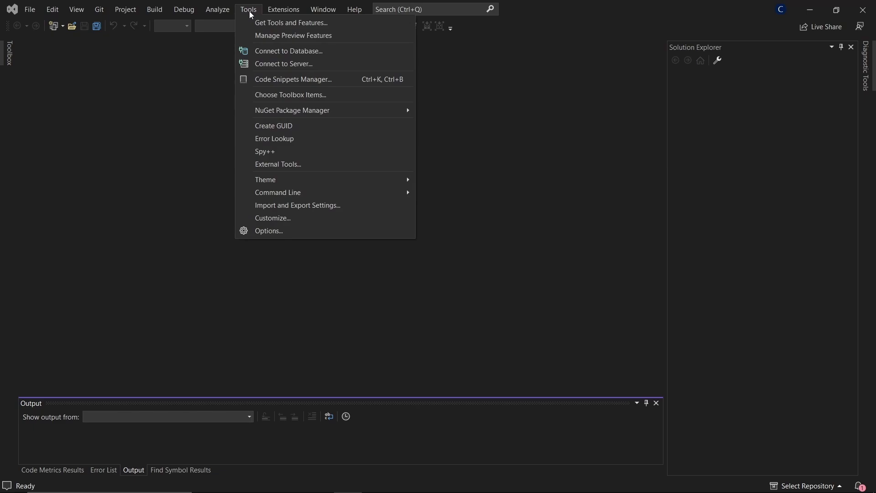
pyautogui.click(296, 24)
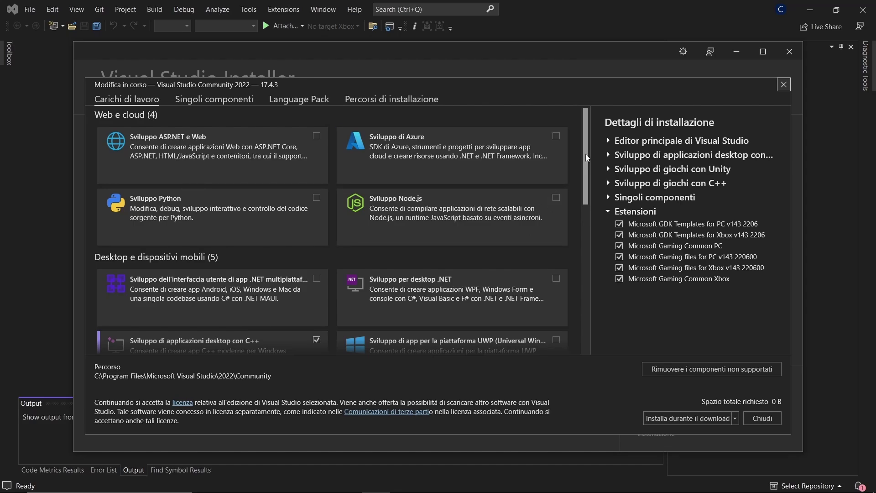
pyautogui.moveTo(585, 154); pyautogui.dragTo(590, 262)
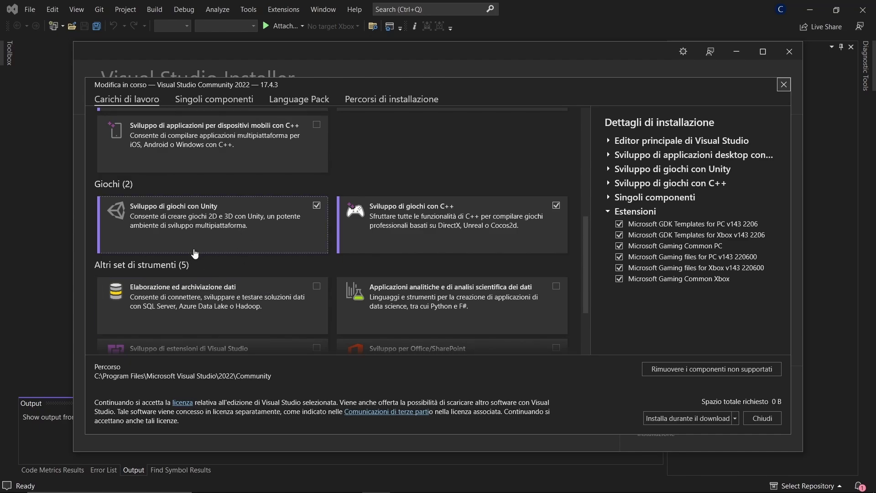
pyautogui.click(312, 204)
pyautogui.click(748, 417)
pyautogui.click(788, 50)
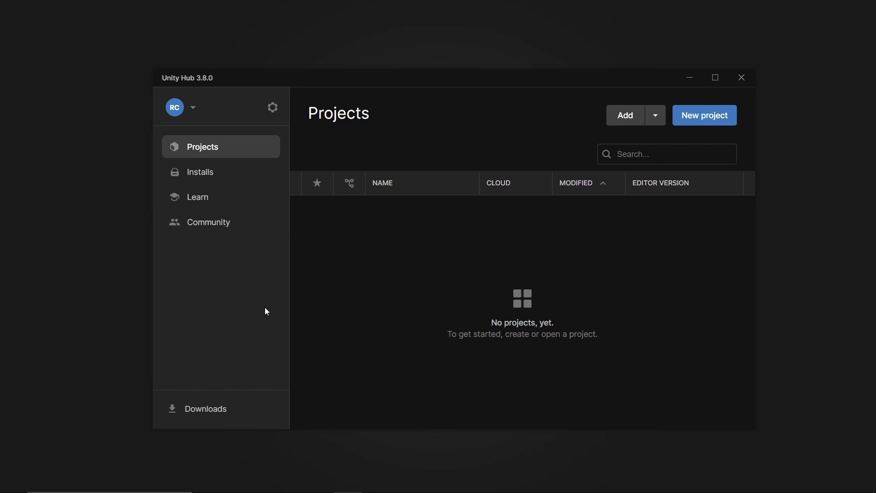
# Step: Review the official Unity editor releases available to install in Unity Hub, and open the licence management
pyautogui.click(209, 175)
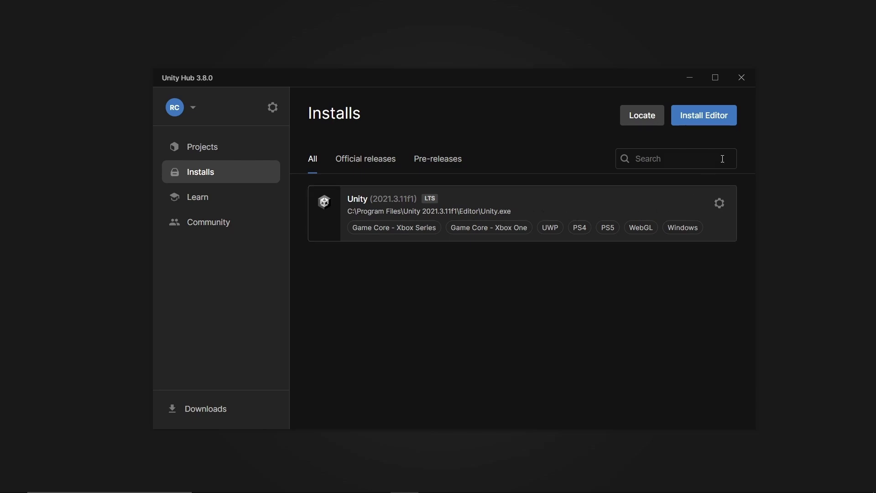
pyautogui.click(695, 118)
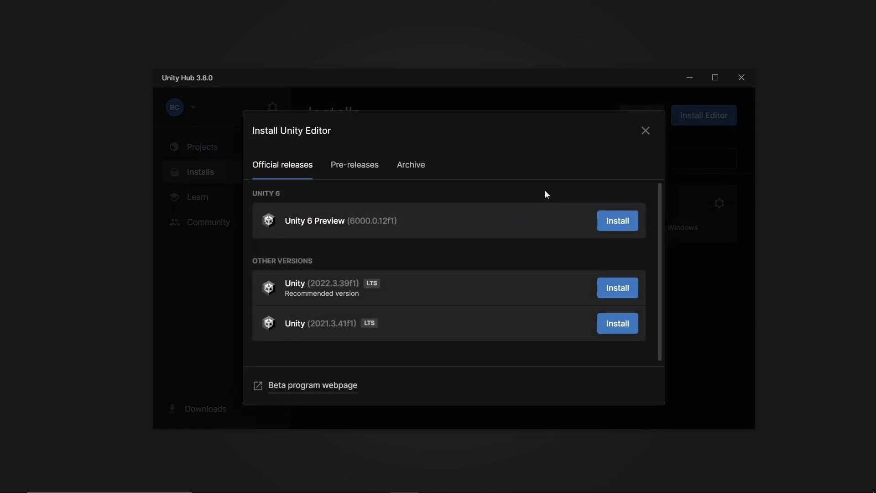
pyautogui.moveTo(660, 201); pyautogui.dragTo(659, 229)
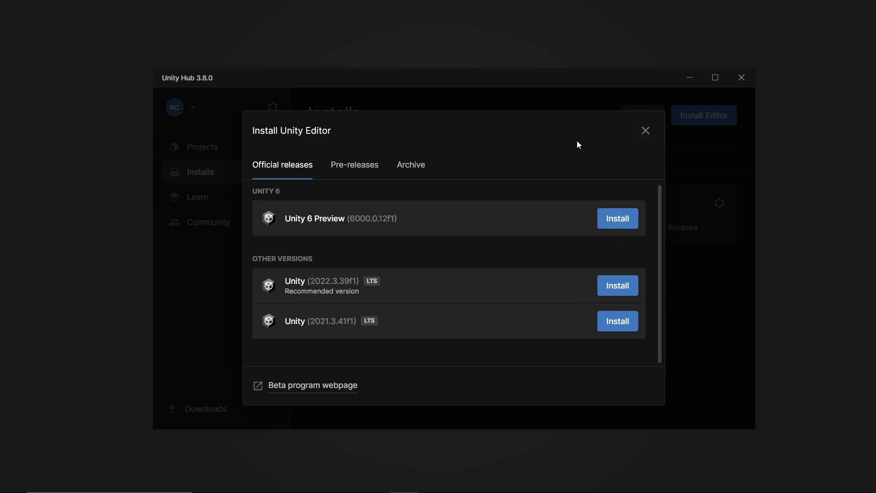
pyautogui.click(646, 131)
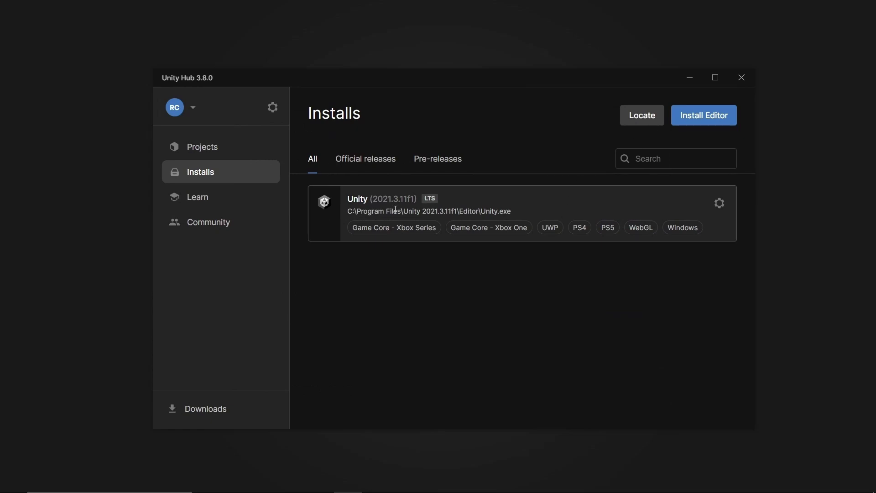
pyautogui.click(192, 107)
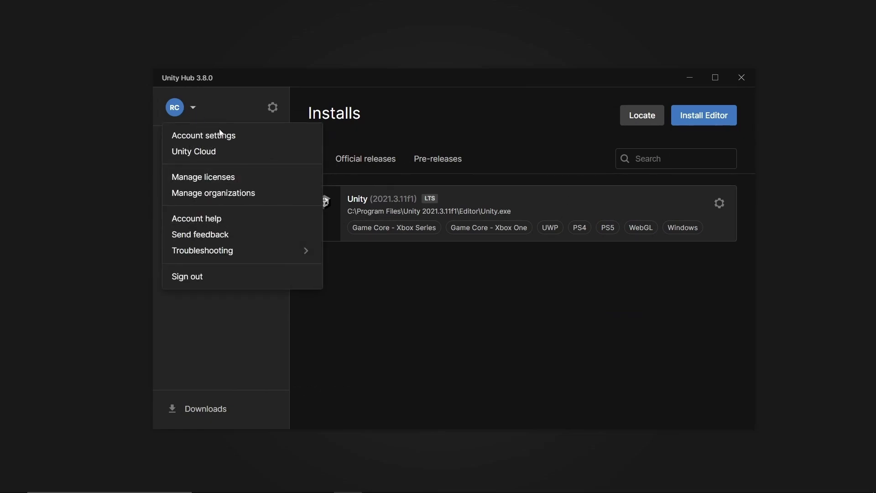
pyautogui.click(245, 178)
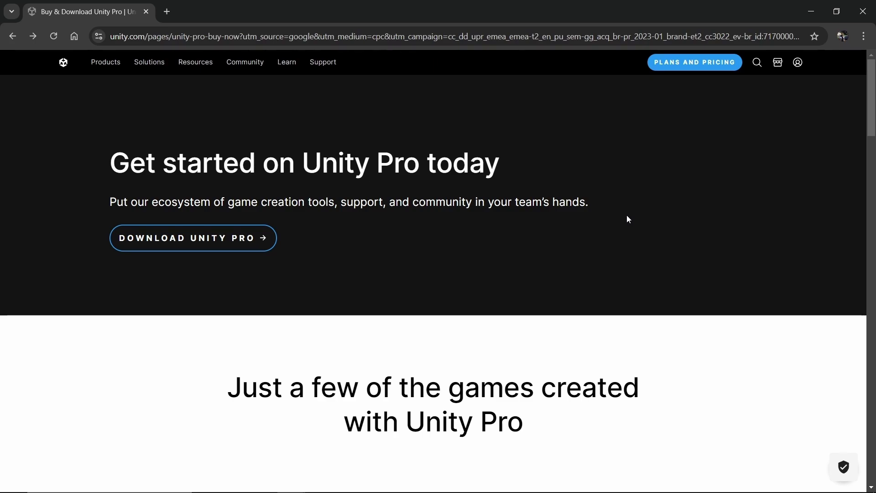
# Step: Sign in to the Unity website in the browser and open the Unity ID account page
pyautogui.click(797, 62)
pyautogui.click(688, 133)
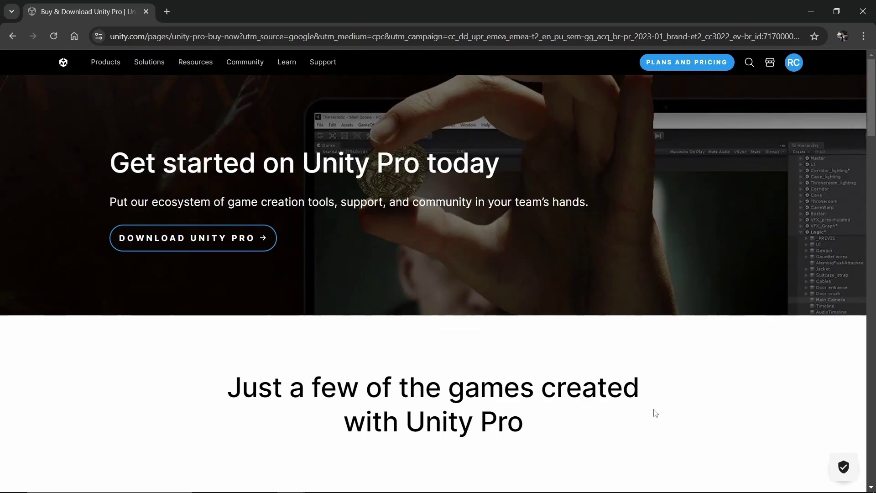
pyautogui.click(786, 66)
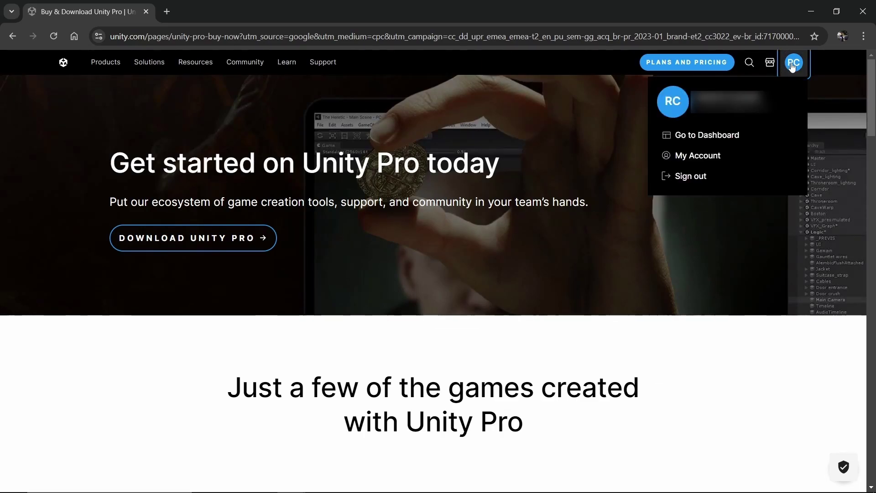
pyautogui.click(715, 157)
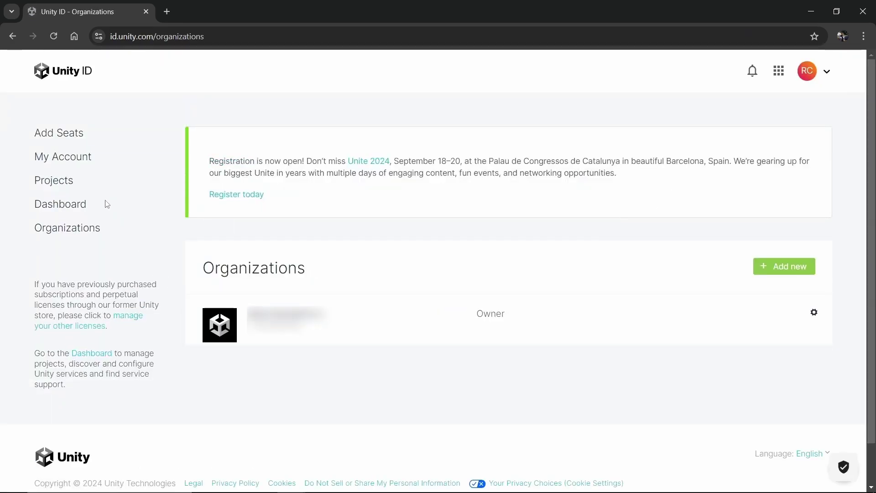
pyautogui.click(72, 163)
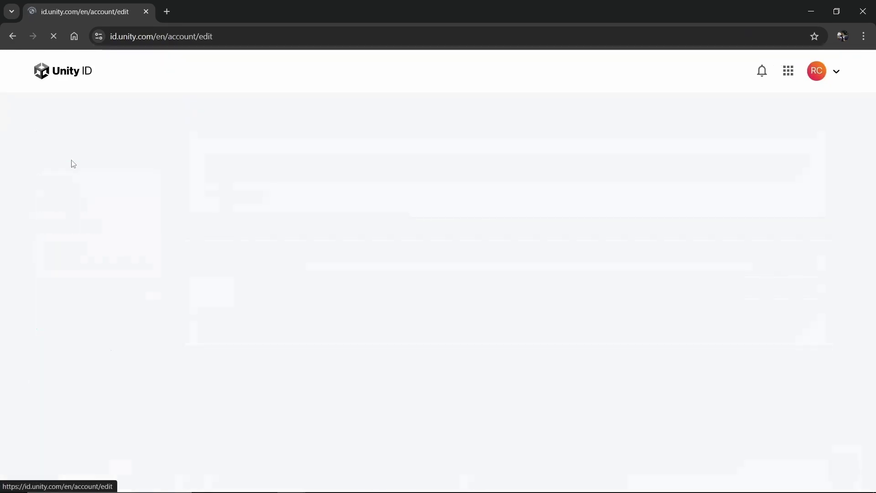
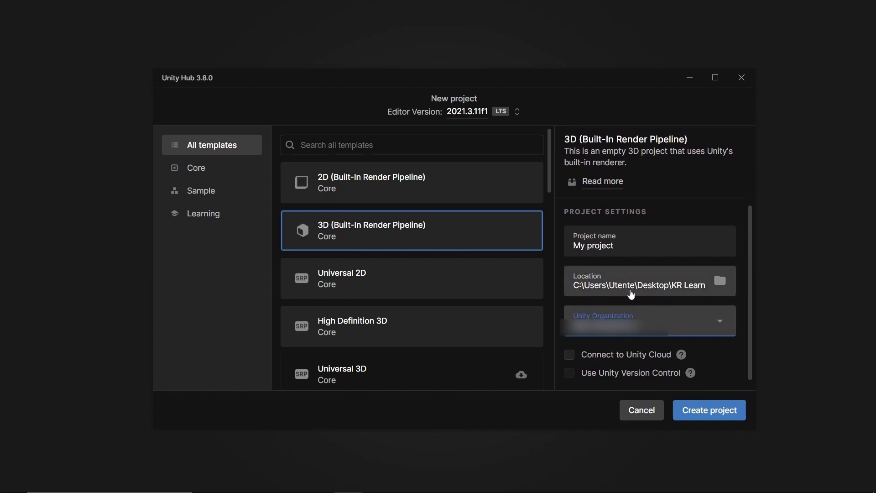
# Step: Name the new 3D (Built-In Render Pipeline) project KRLearnProject in Unity Hub and create it
pyautogui.moveTo(619, 246); pyautogui.dragTo(561, 247)
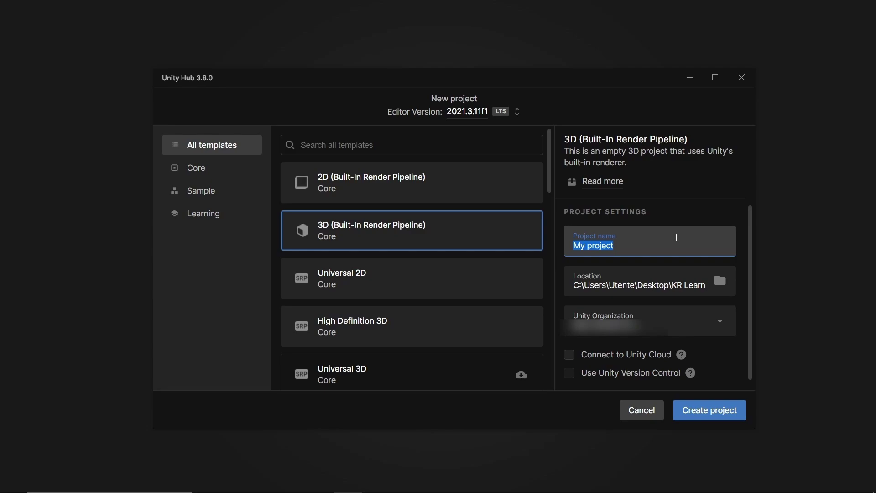
pyautogui.write('KRLearnProject')
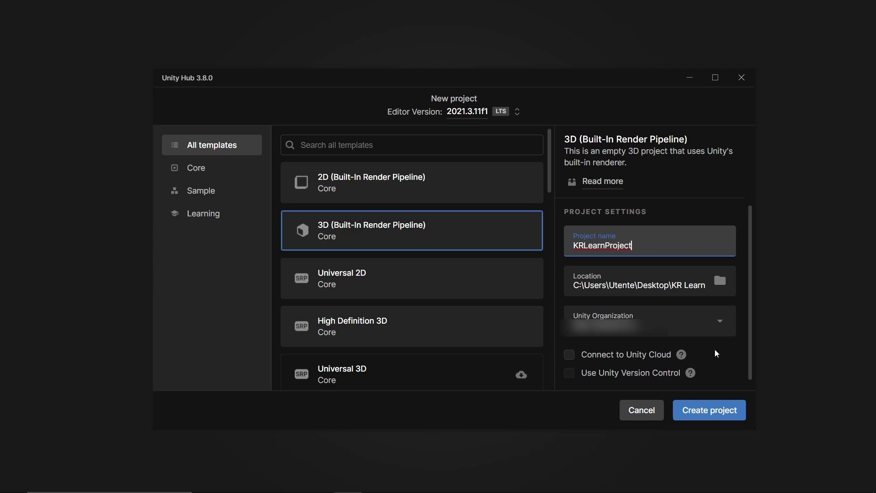
pyautogui.click(716, 412)
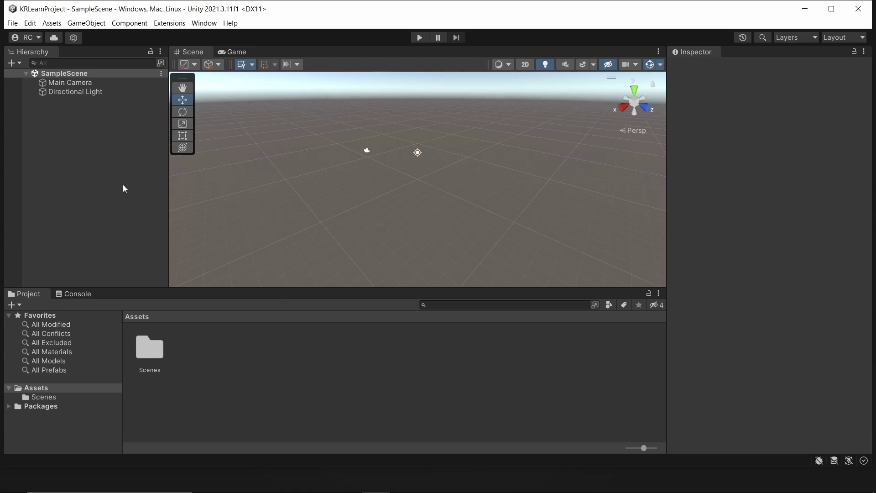
# Step: Set the External Script Editor preference to Microsoft Visual Studio 2022 [17.4.33205] and regenerate the project files
pyautogui.click(30, 23)
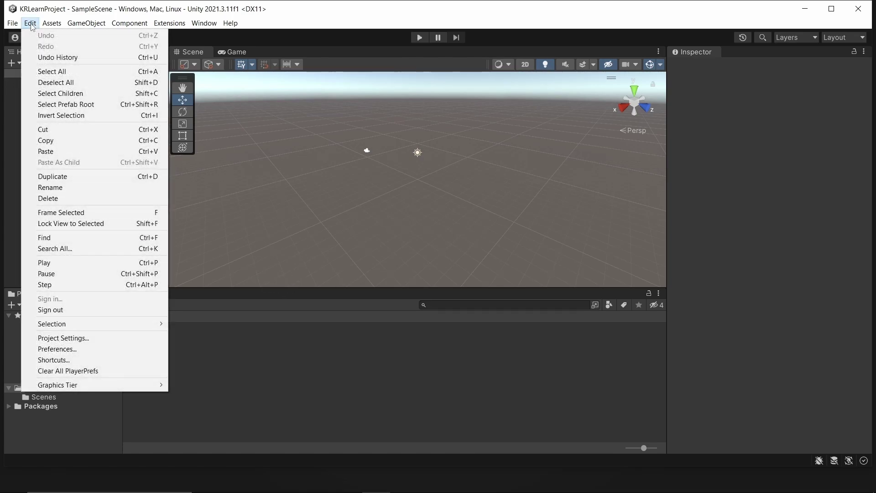
pyautogui.click(91, 348)
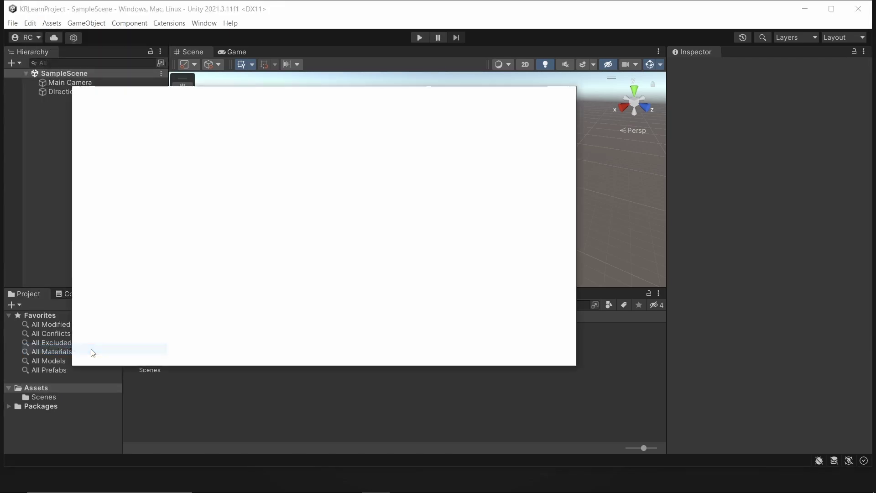
pyautogui.click(125, 180)
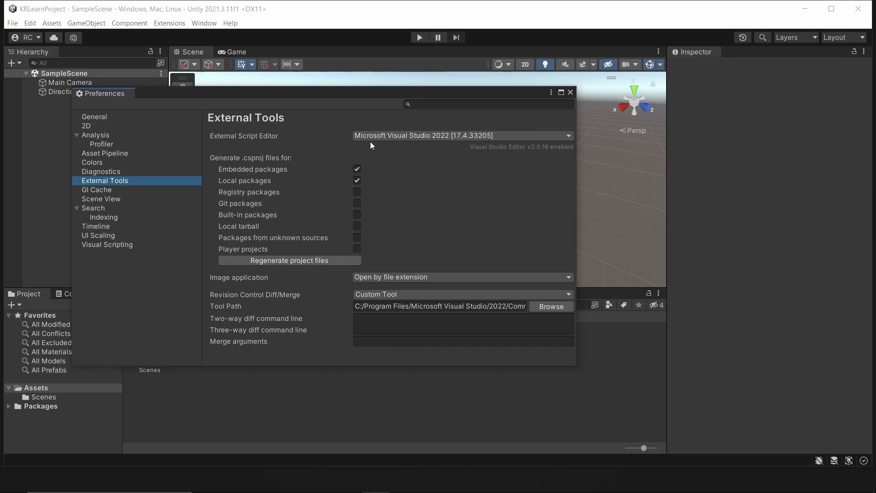
pyautogui.click(411, 136)
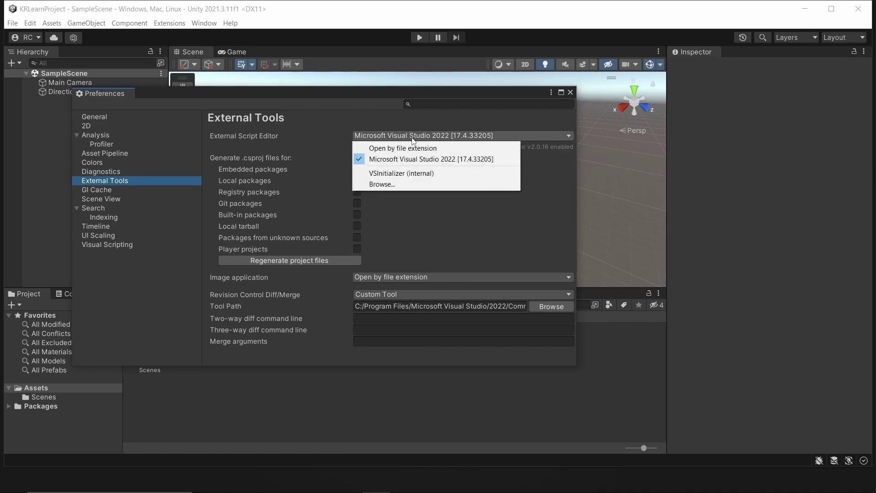
pyautogui.click(427, 159)
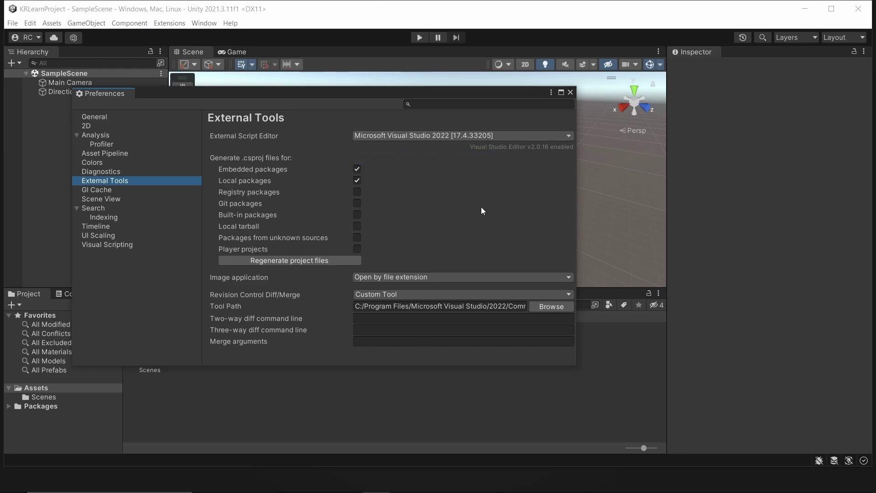
pyautogui.click(324, 261)
pyautogui.click(571, 93)
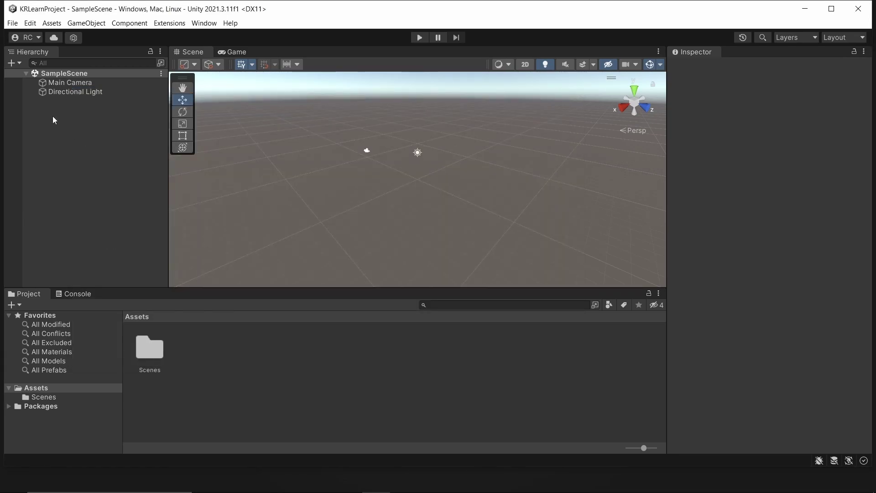
# Step: Save the Unity project
pyautogui.click(13, 23)
pyautogui.click(54, 130)
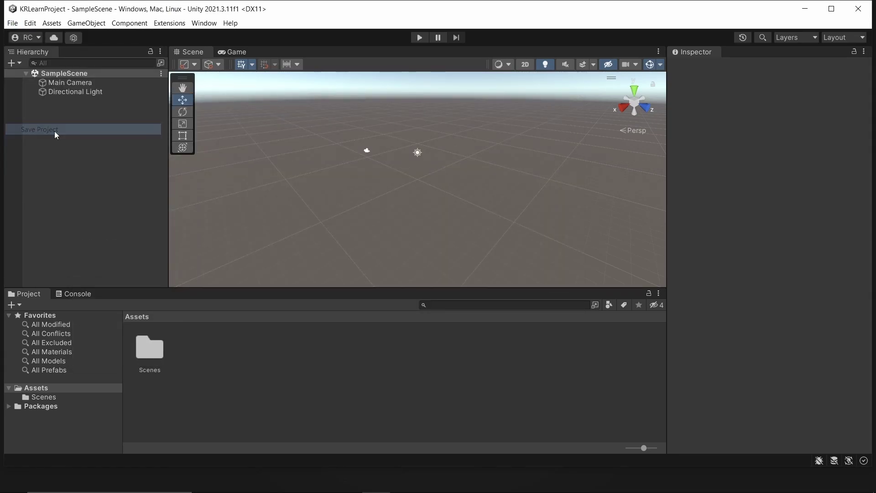